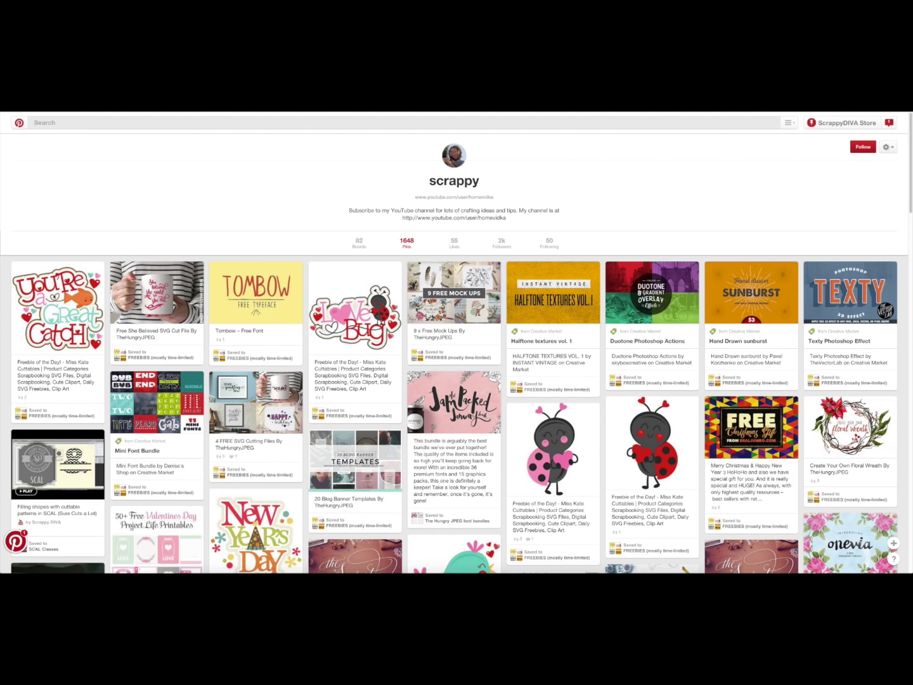
Open the You're a Great Catch freebie pin from the Pinterest profile's Pins page.
click(55, 308)
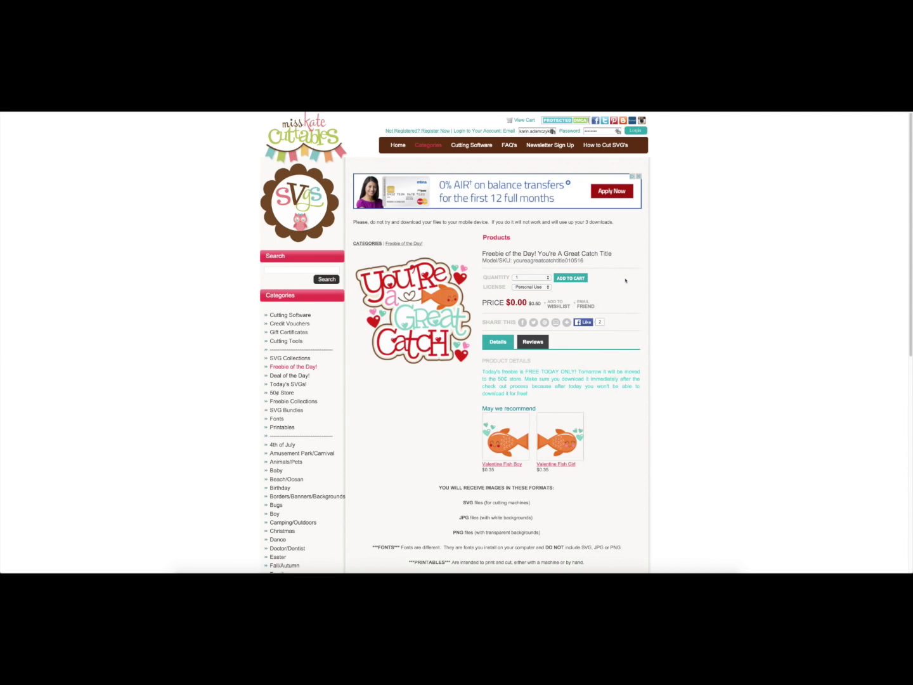
Add the $0.00 You're A Great Catch Title to the cart and go to checkout.
click(574, 277)
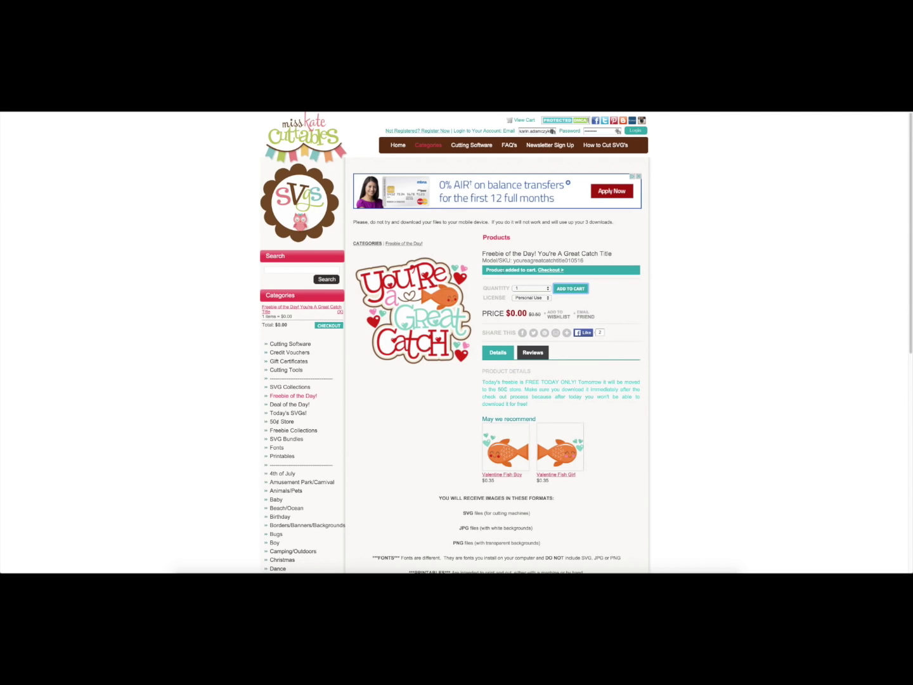
click(549, 270)
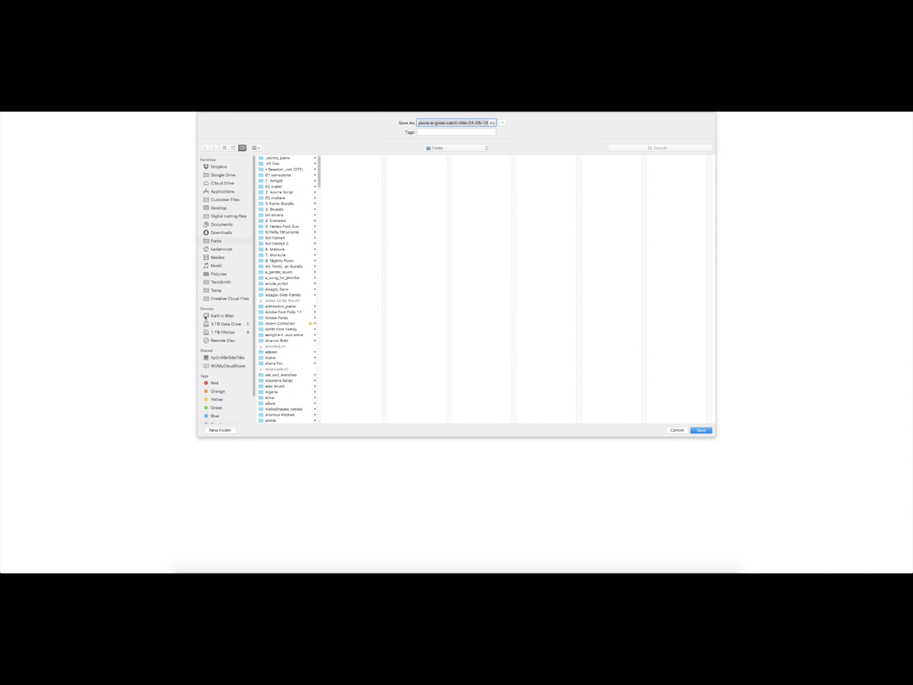
Save the title zip into Digital cutting files > Miss Kate Cuttables.
click(216, 218)
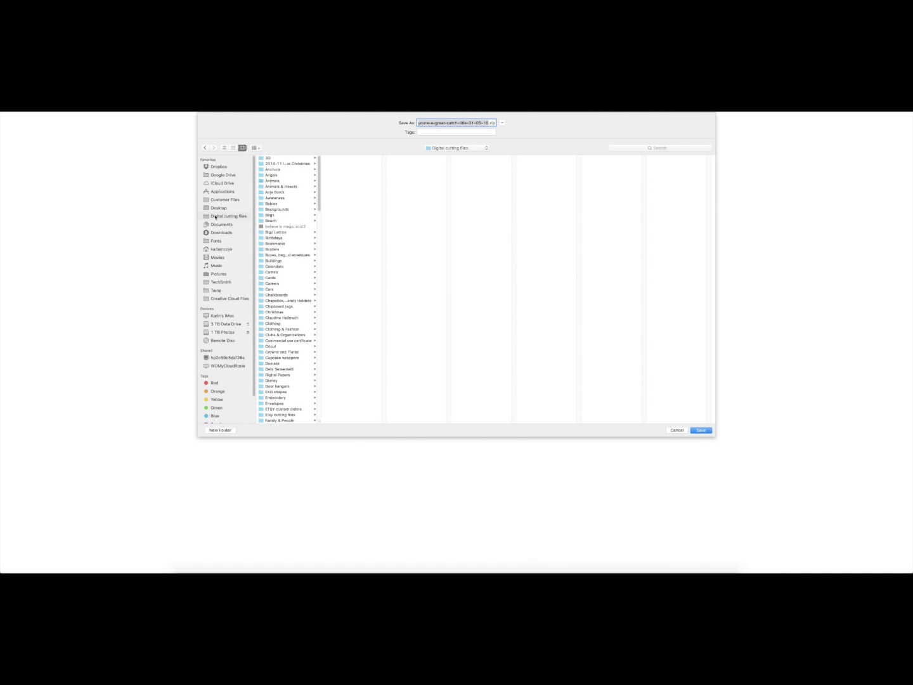
scroll(286, 358, down, 15)
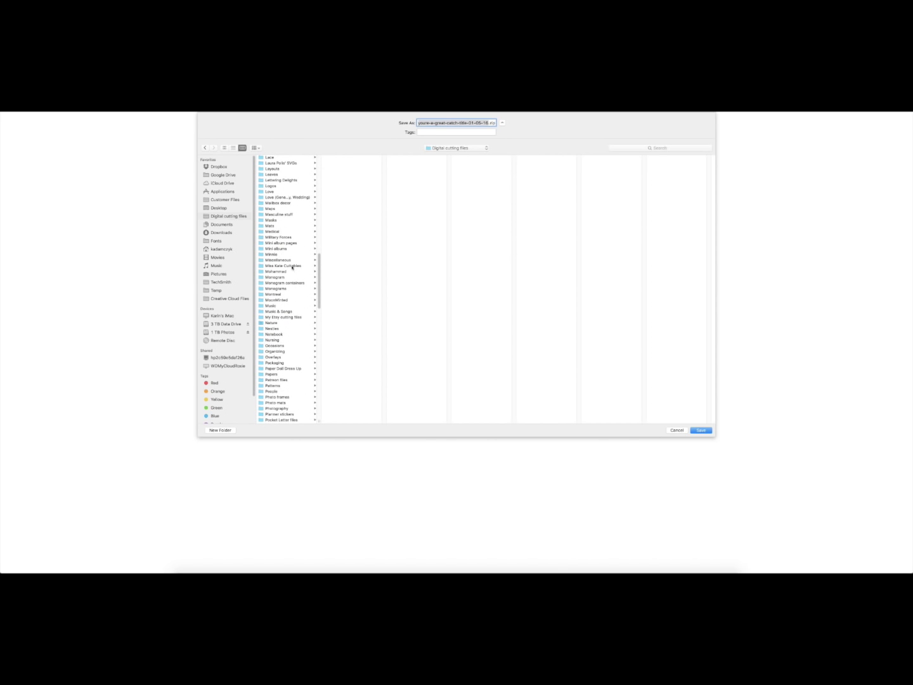
click(295, 266)
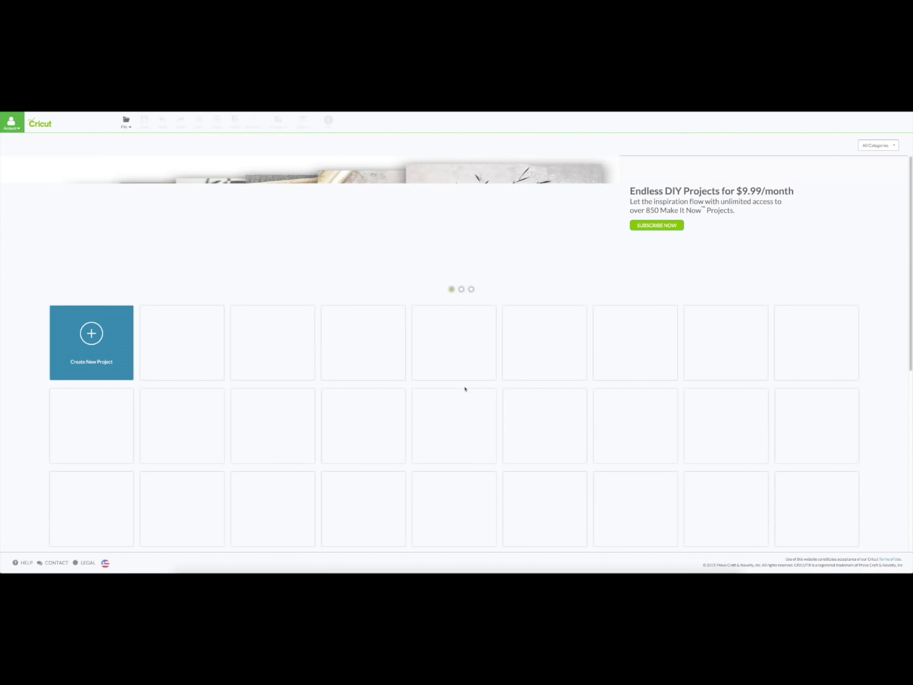
Start a new untitled project and bring up the Upload Images screen.
click(12, 125)
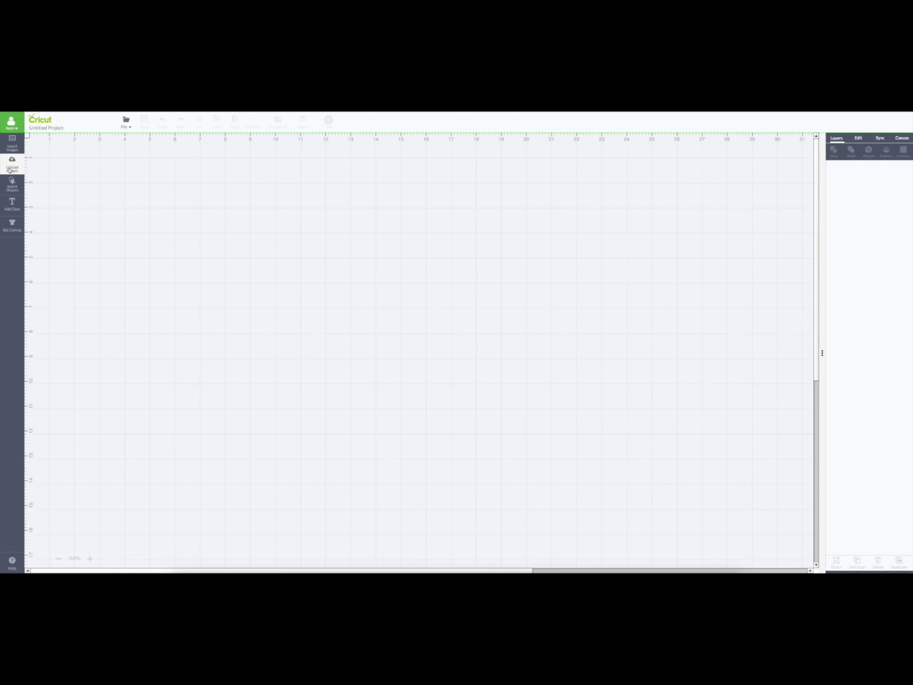
click(8, 167)
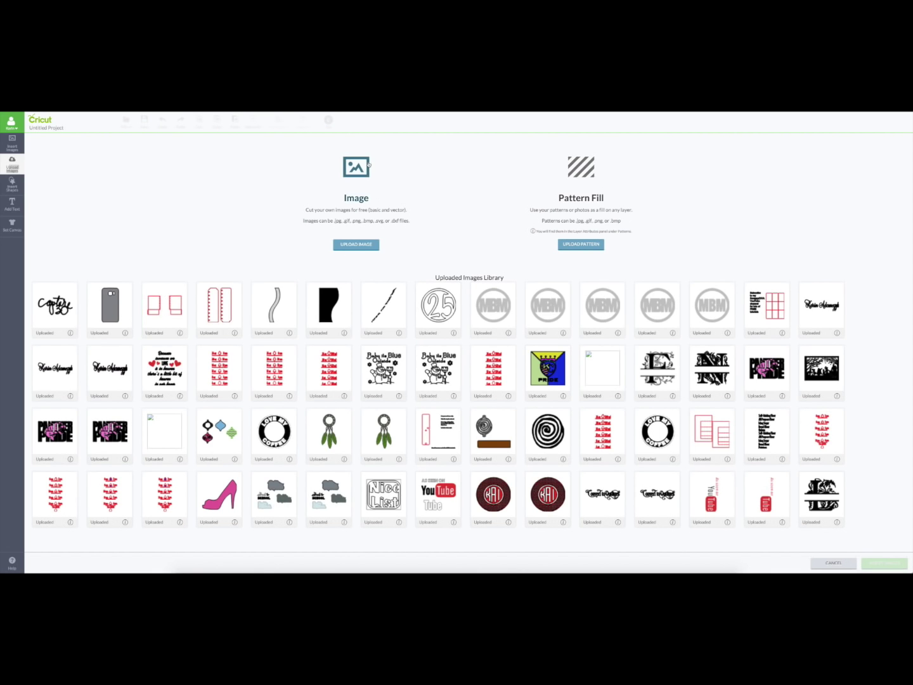
Begin an image upload and browse to Digital cutting files > Miss Kate Cuttables > title folder.
click(360, 170)
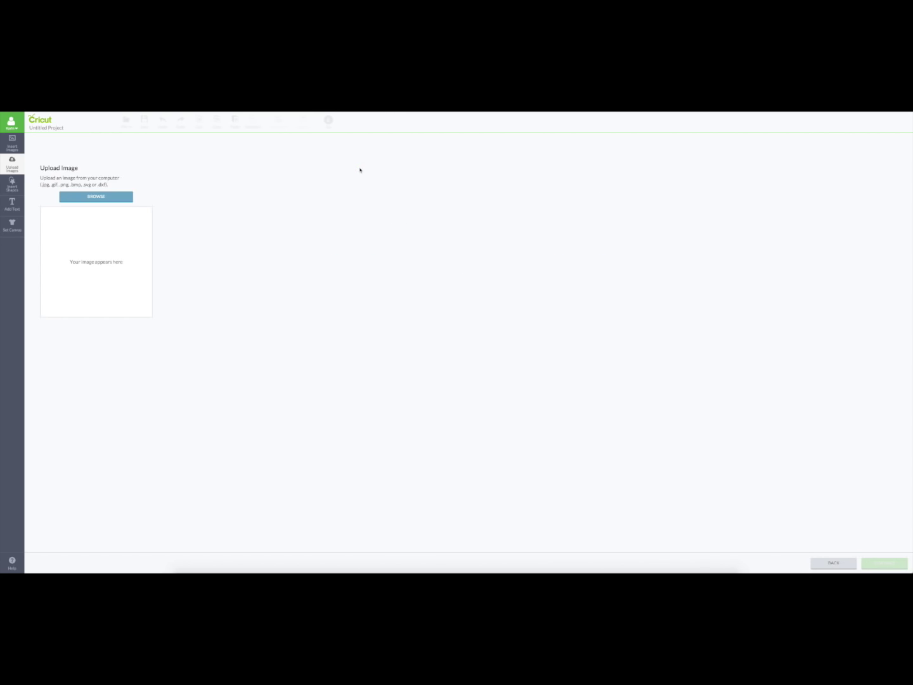
click(75, 199)
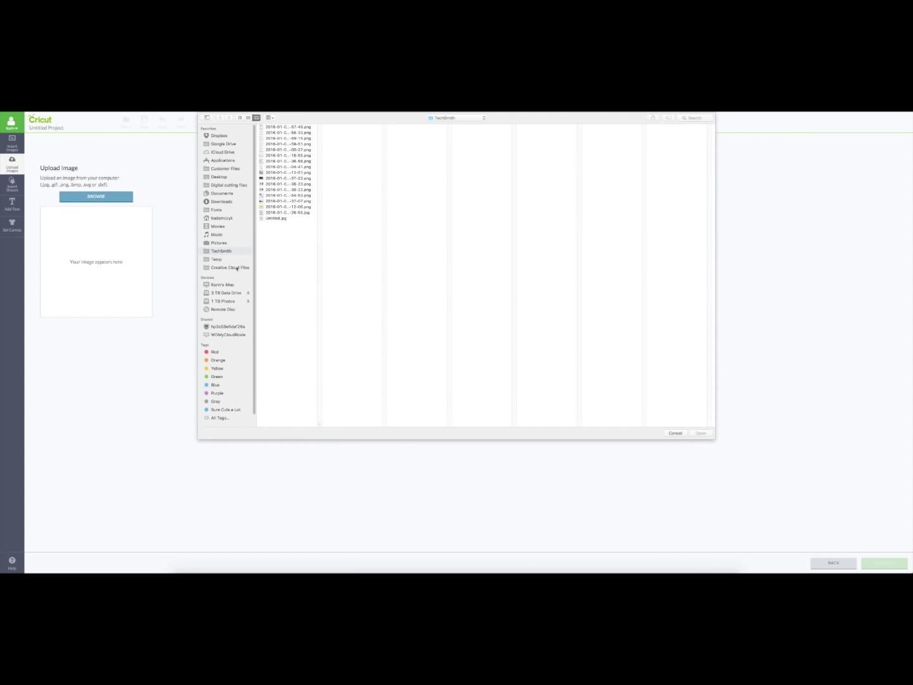
click(219, 185)
scroll(295, 245, down, 5)
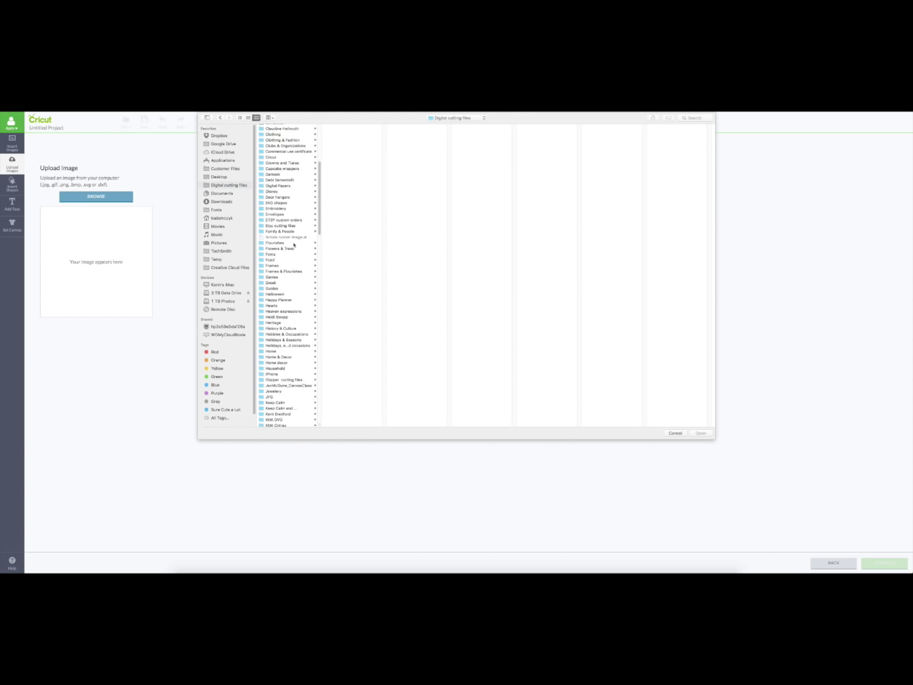
scroll(294, 245, down, 10)
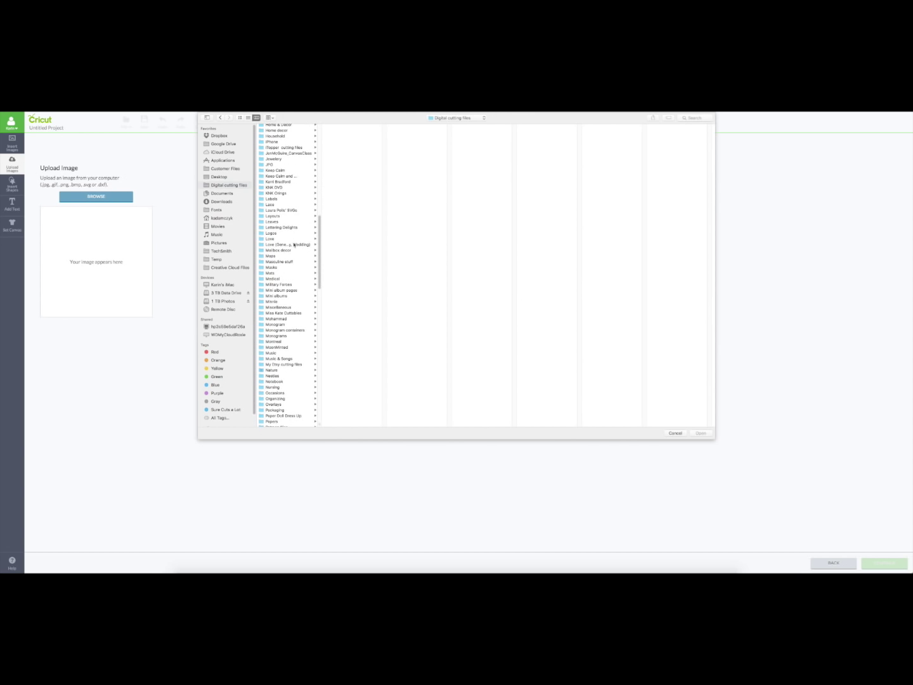
click(288, 314)
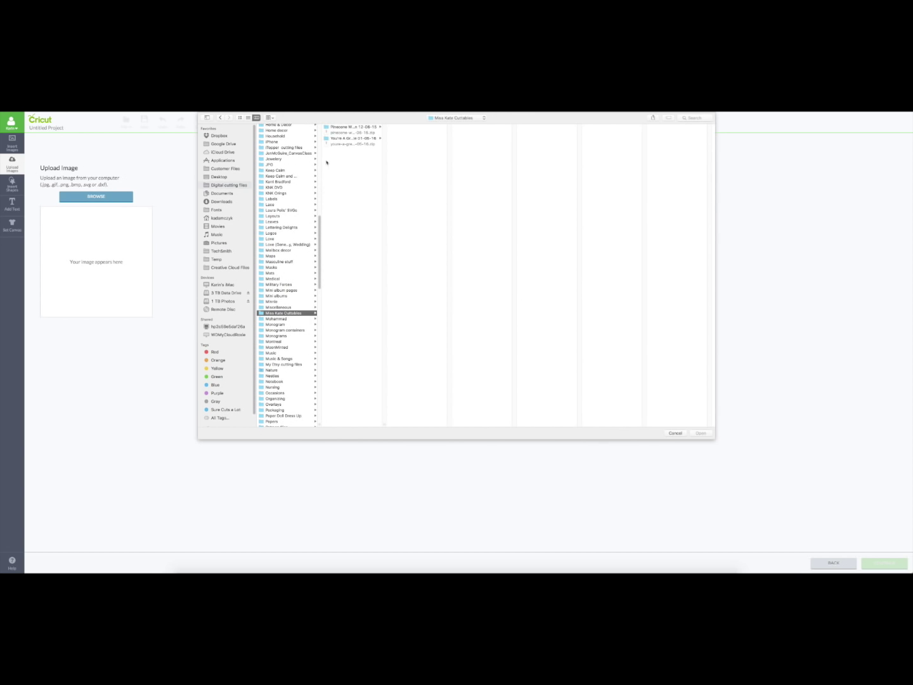
click(361, 139)
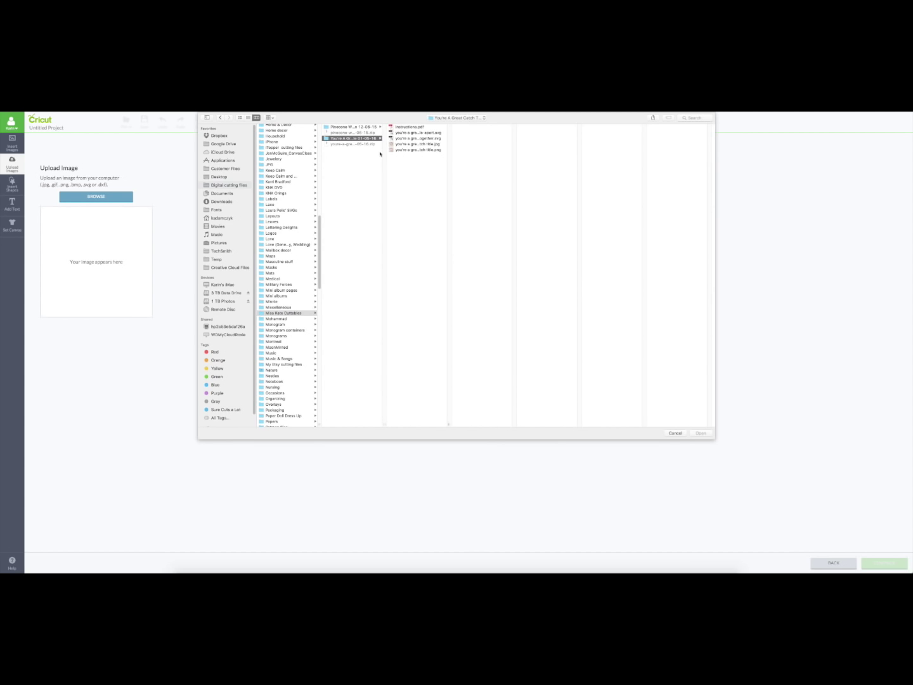
Choose title-together.svg over title-apart, upload it and save it to the library.
click(429, 133)
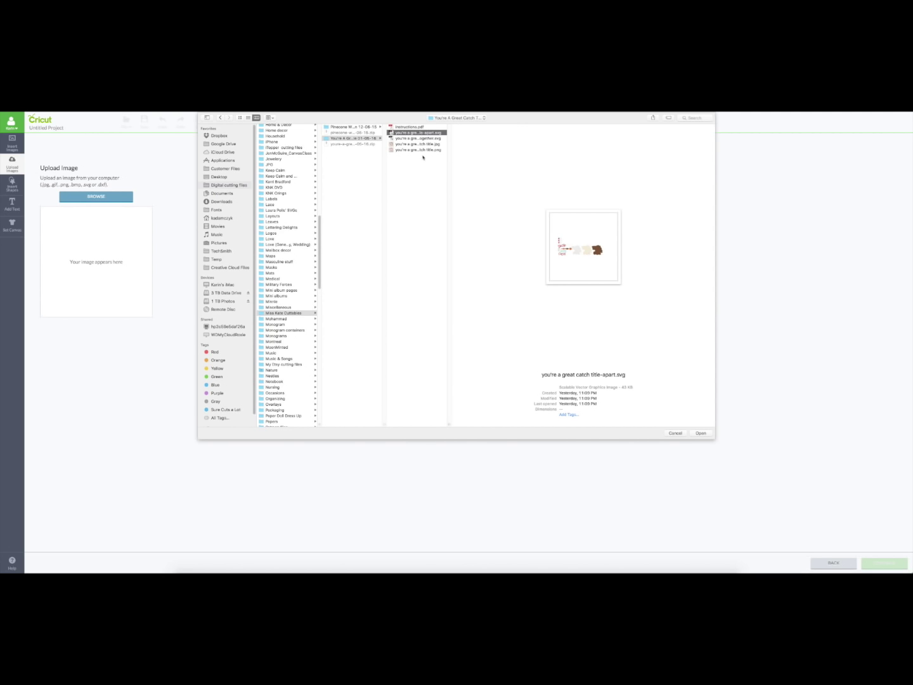
click(421, 138)
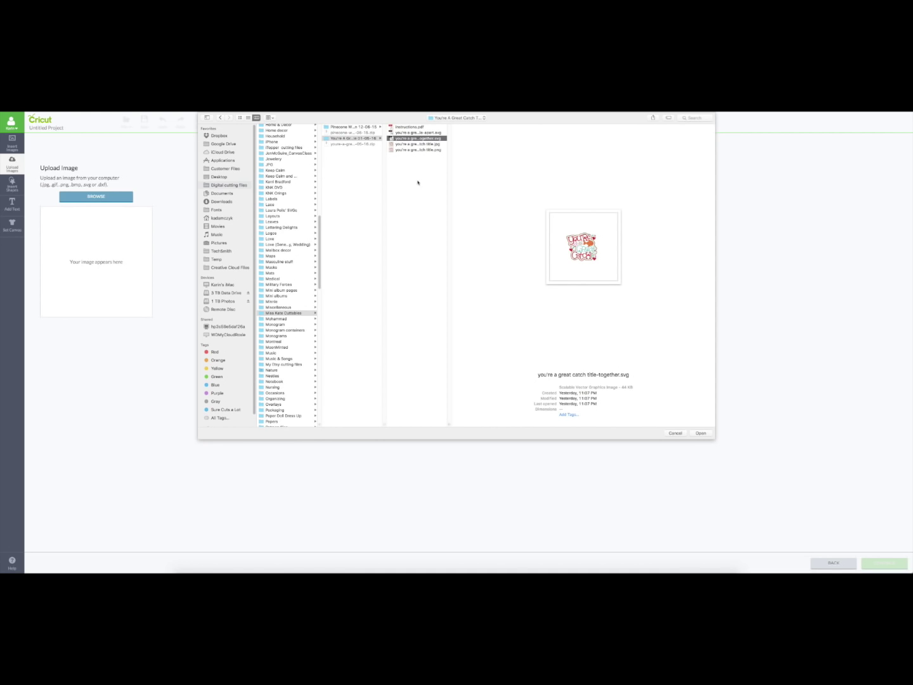
double_click(451, 424)
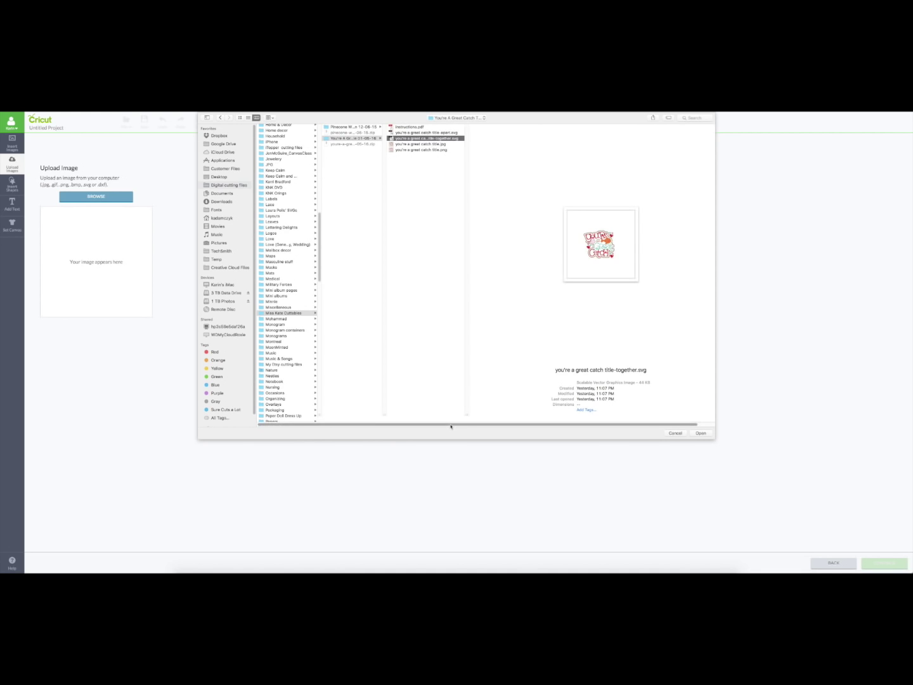
click(429, 134)
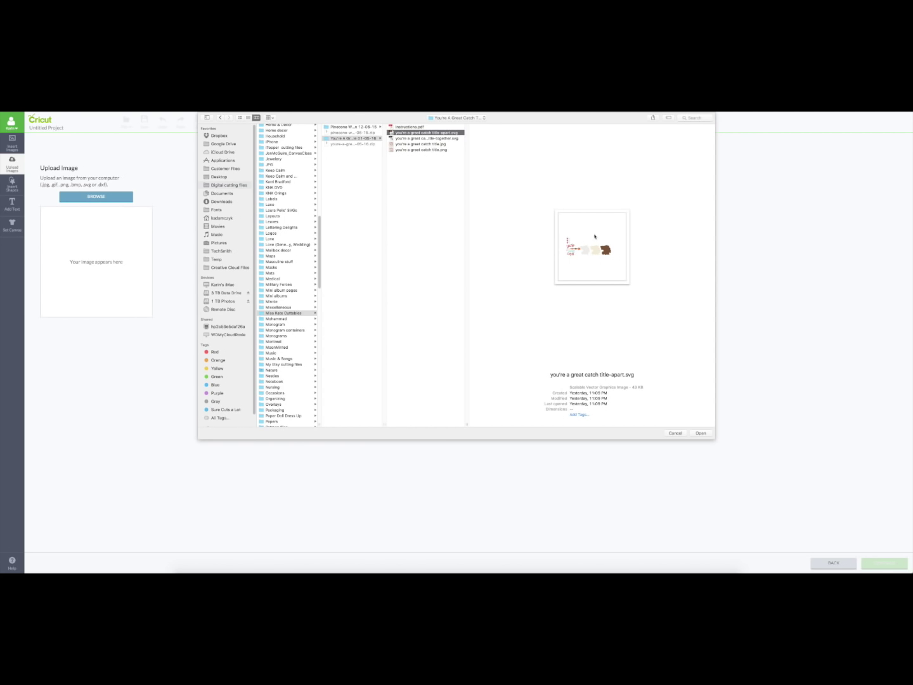
click(450, 139)
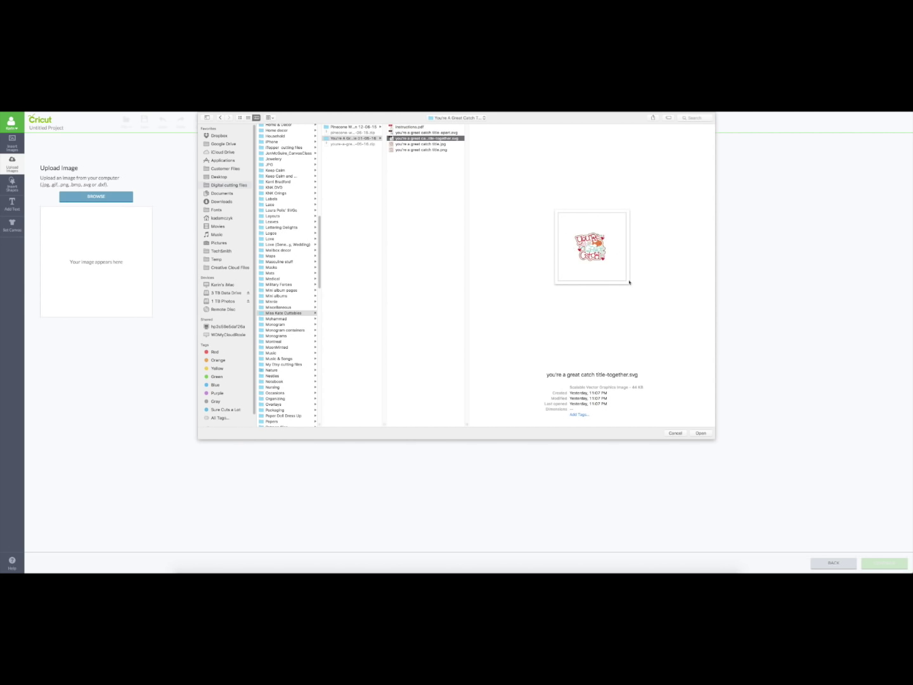
click(696, 434)
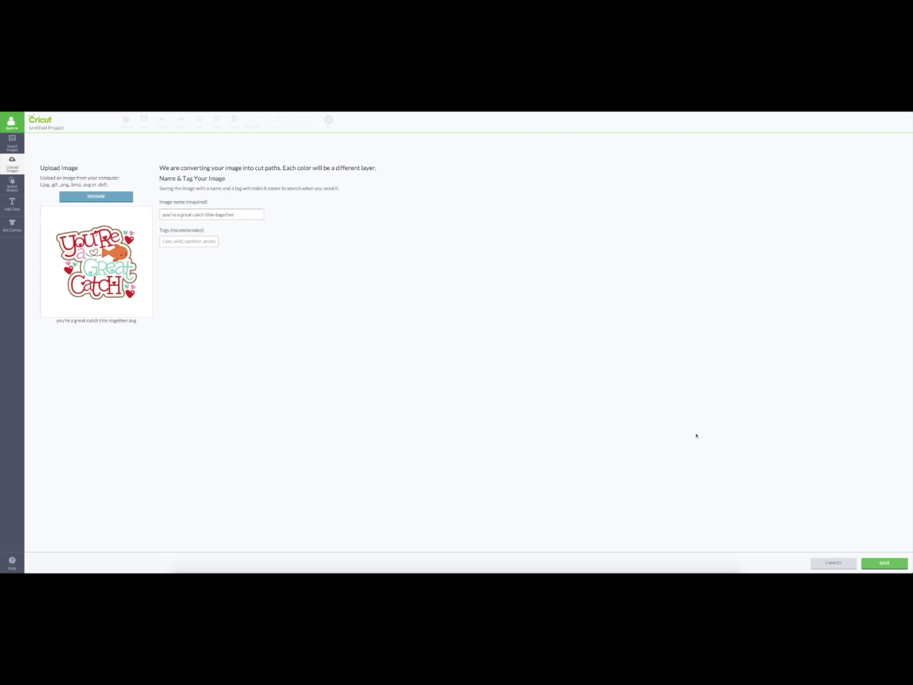
click(885, 563)
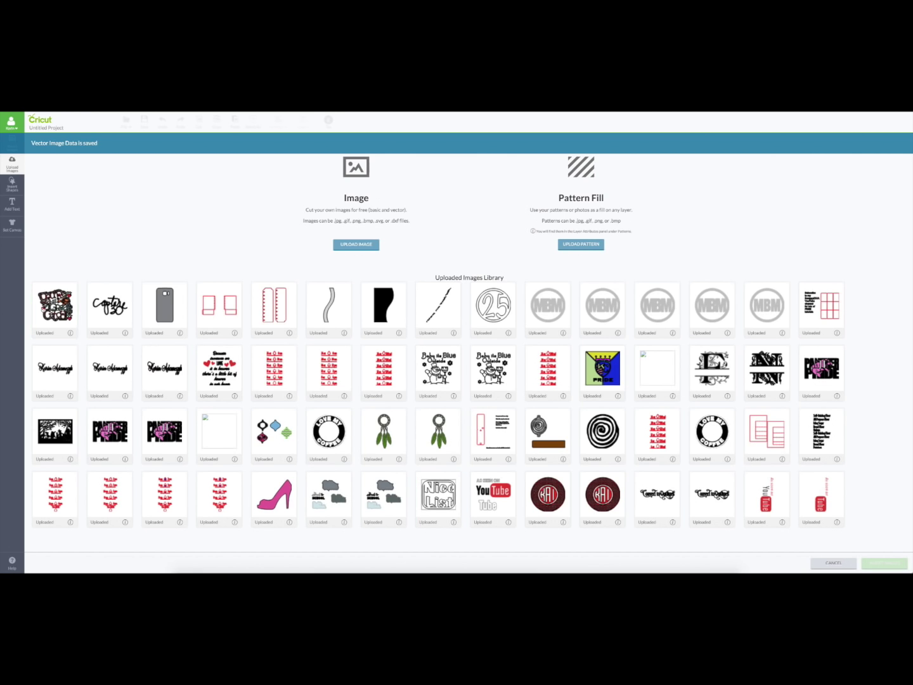
click(43, 310)
Place the title on the canvas, flatten it into one layer, and centre it.
click(891, 563)
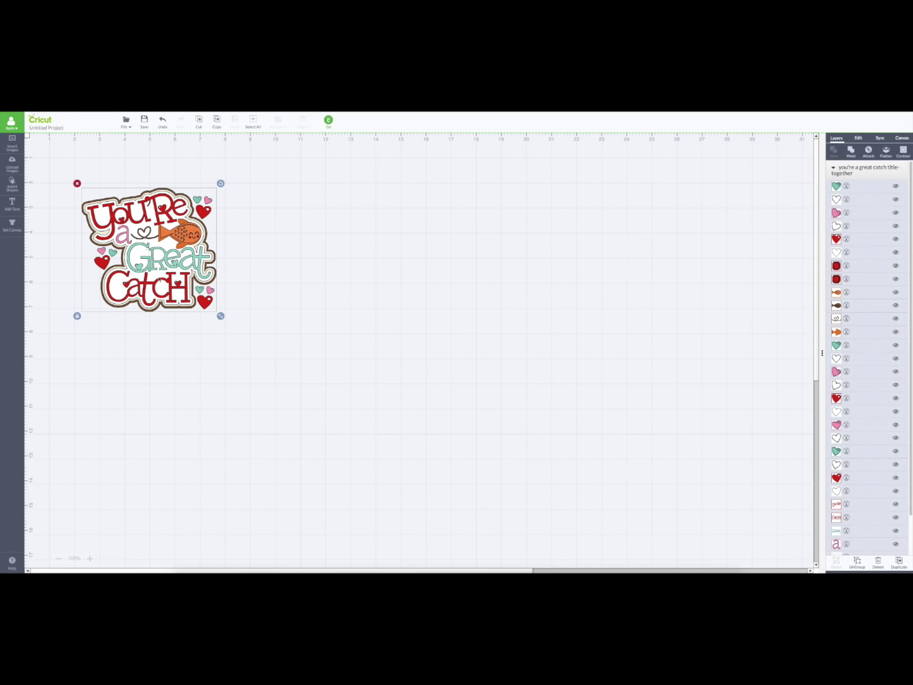
scroll(869, 362, down, 1)
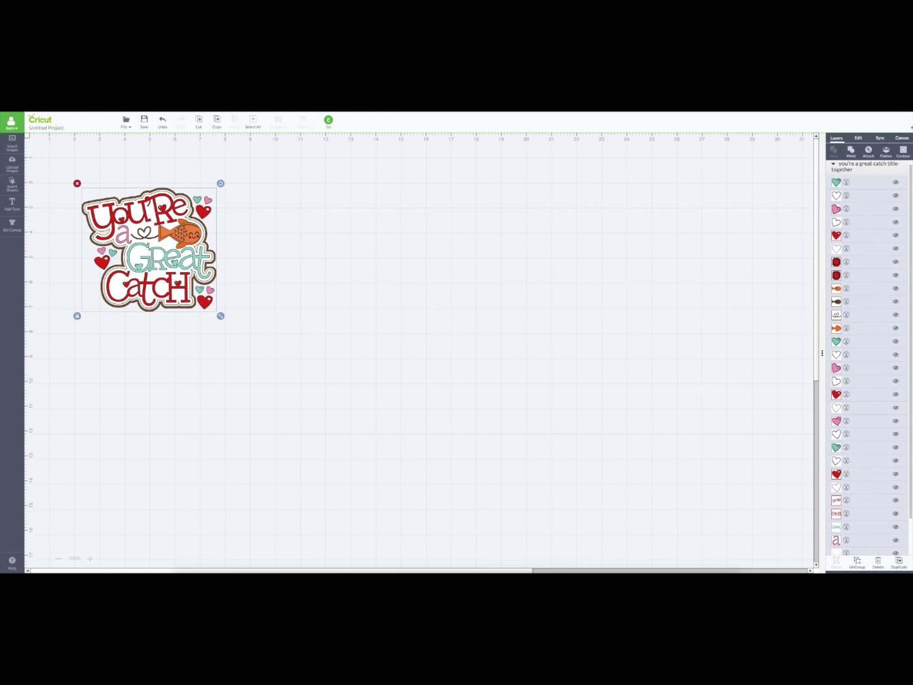
click(887, 153)
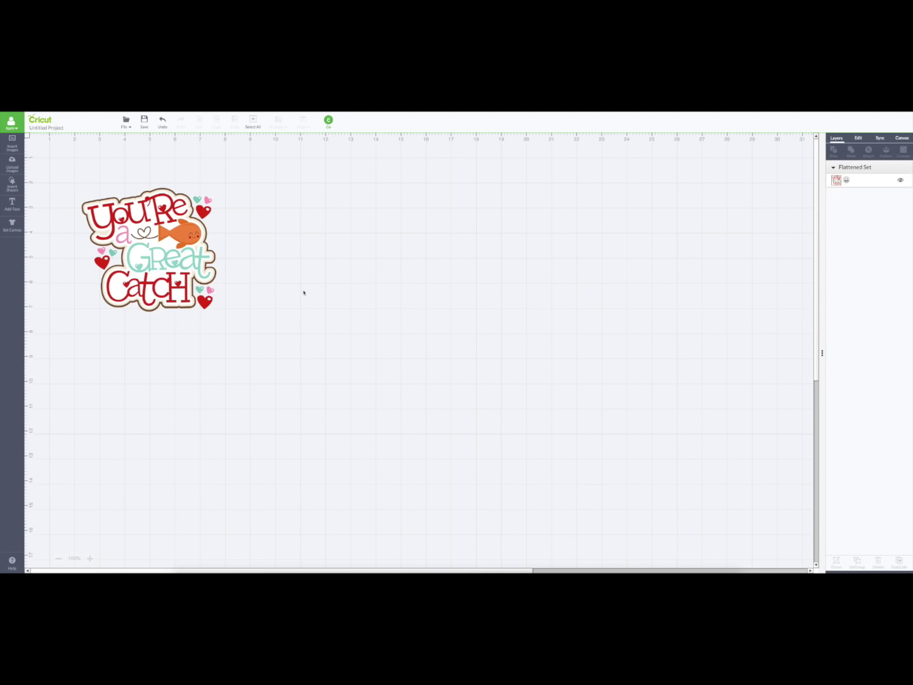
drag(191, 246, 467, 305)
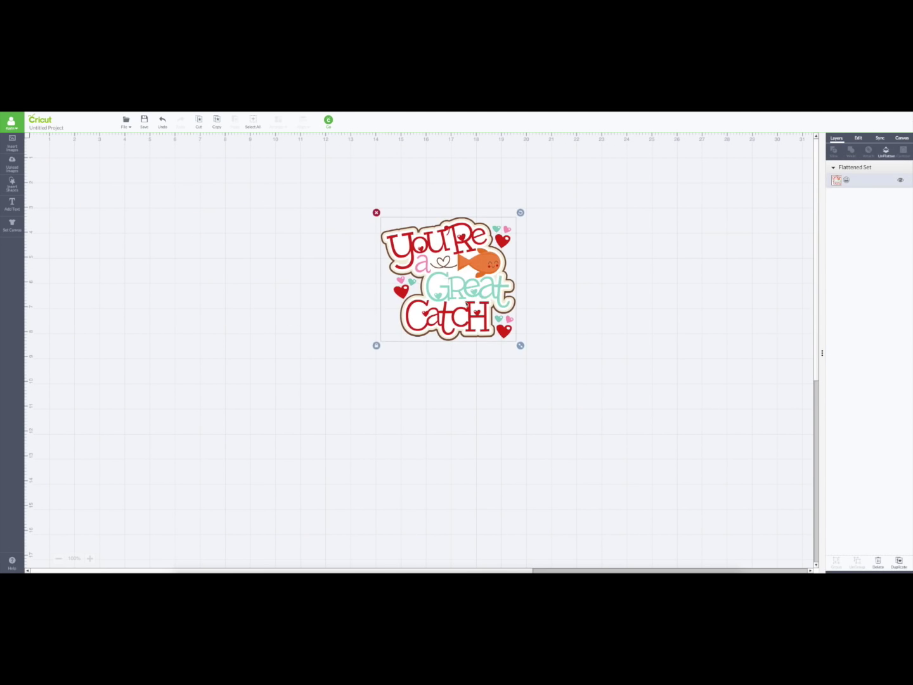
Preview the mat layout, then delete the flattened design from the canvas.
click(328, 120)
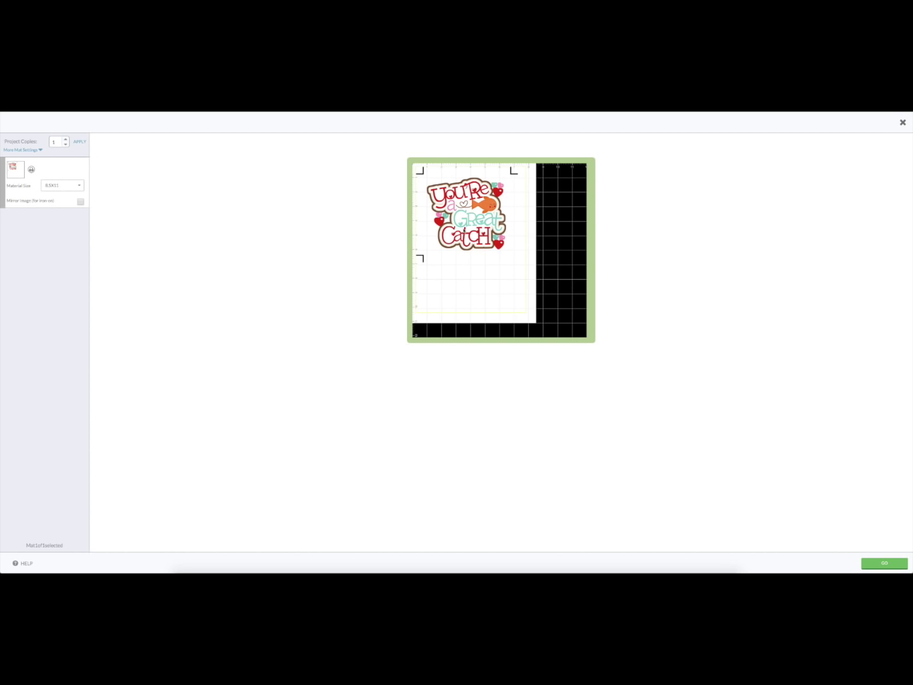
click(903, 123)
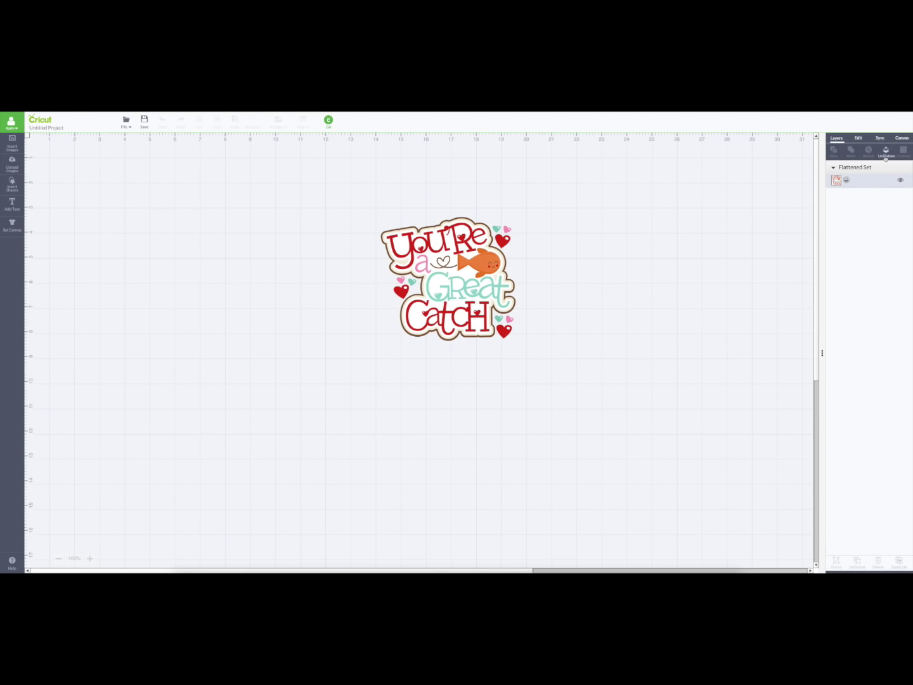
key(Delete)
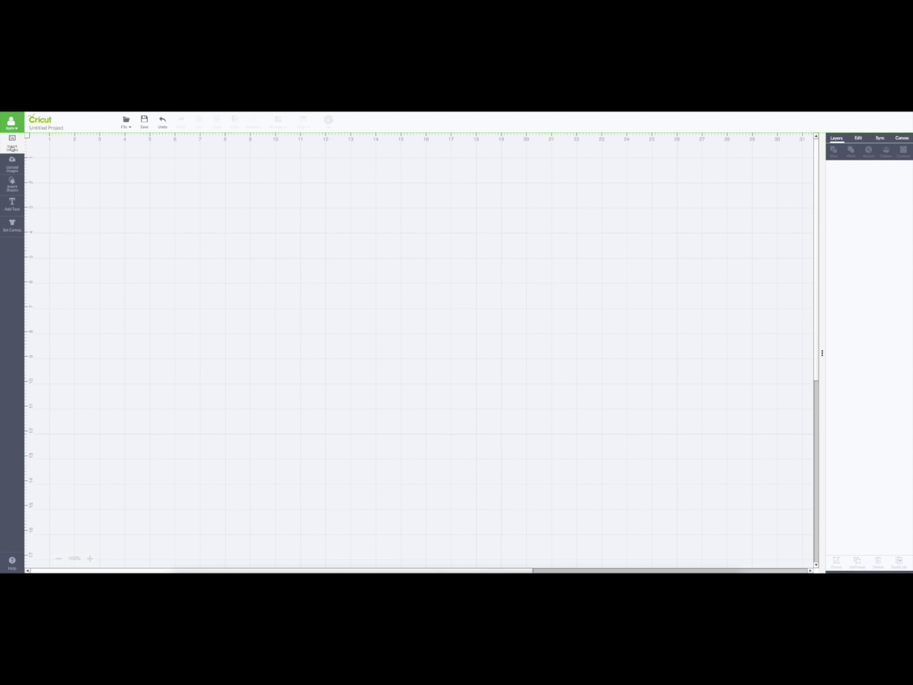
Insert the uploaded You're a Great Catch image again from the Uploaded filter.
click(13, 143)
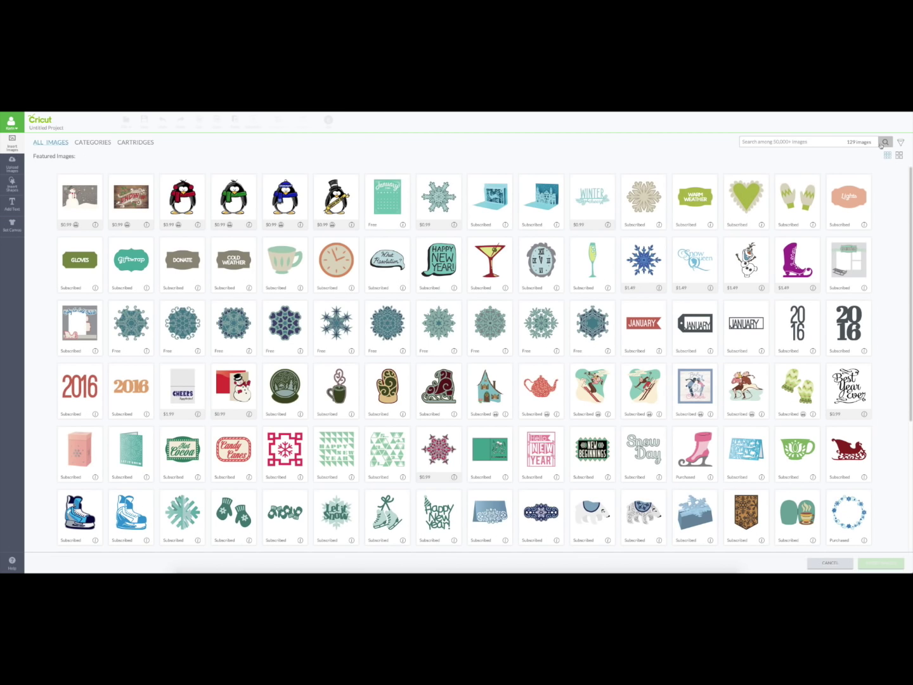
click(900, 144)
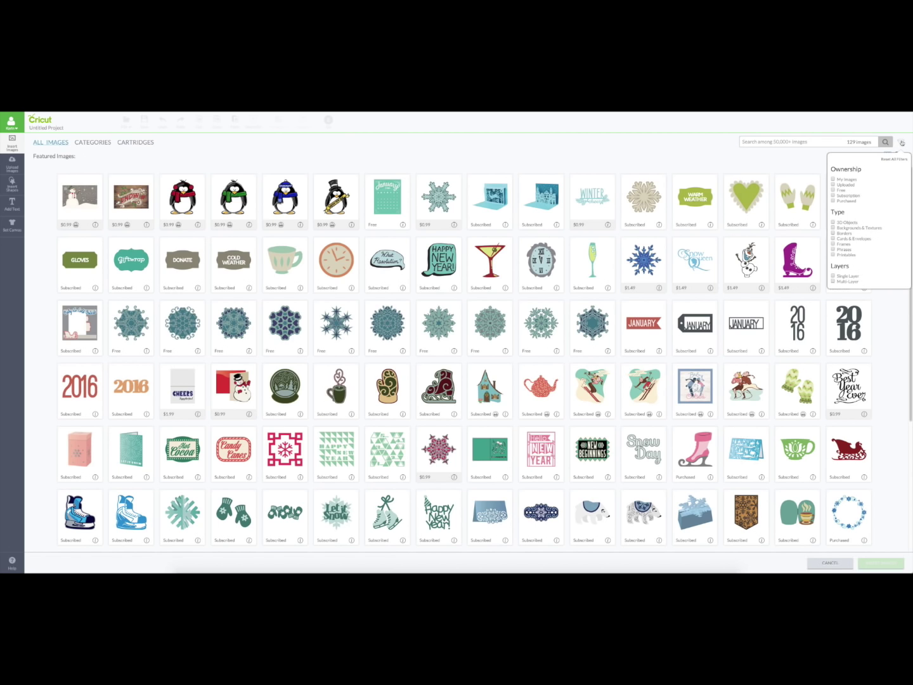
click(855, 185)
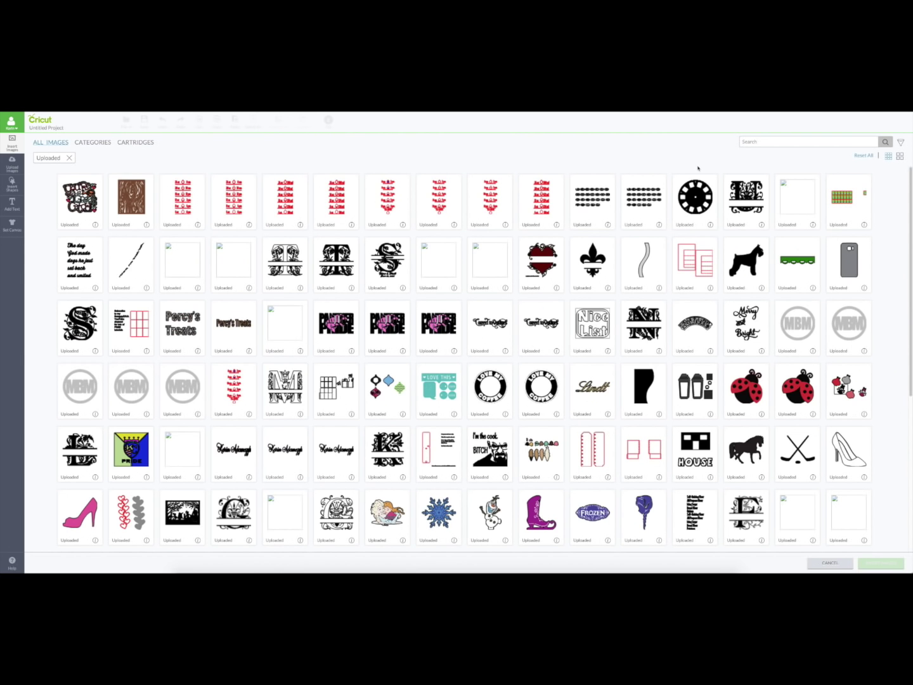
click(79, 201)
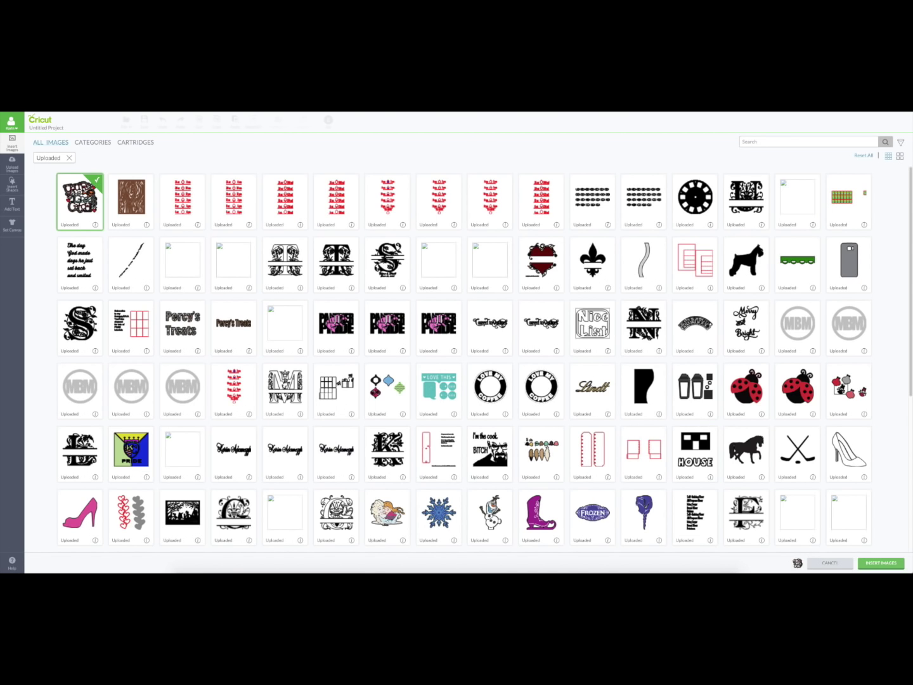
click(874, 563)
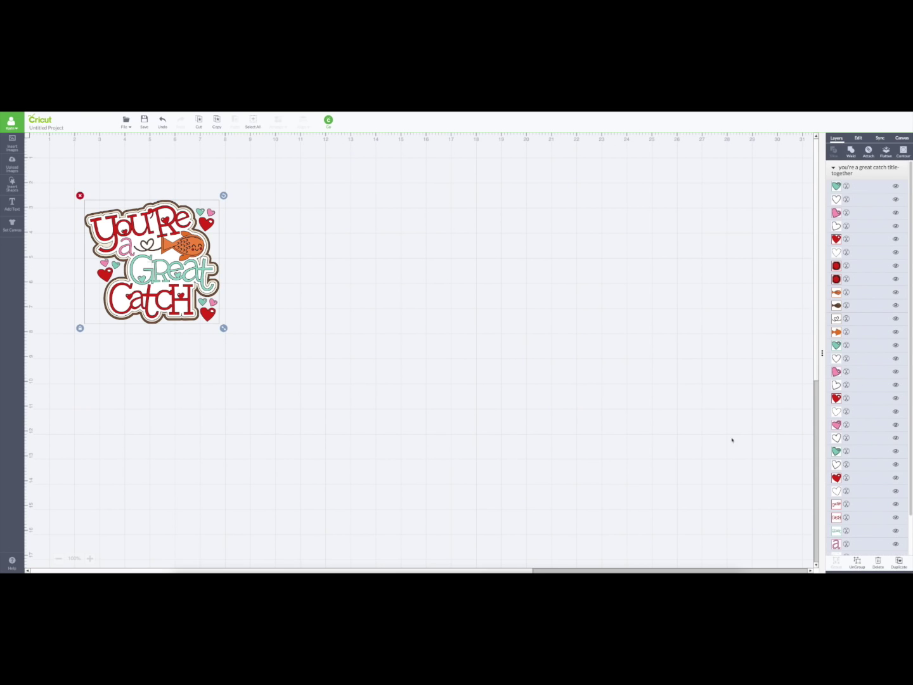
click(333, 232)
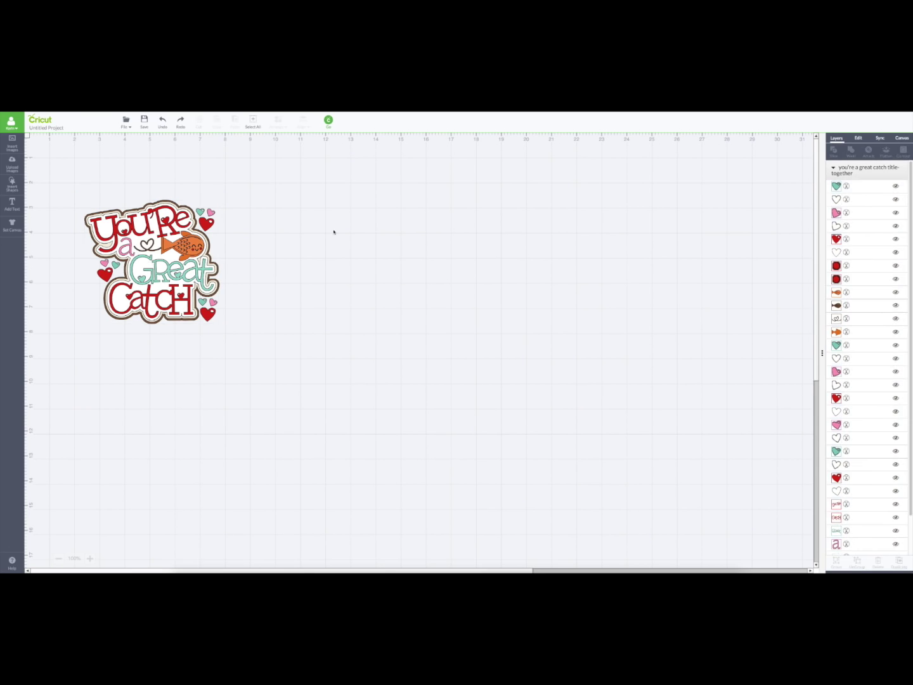
click(328, 121)
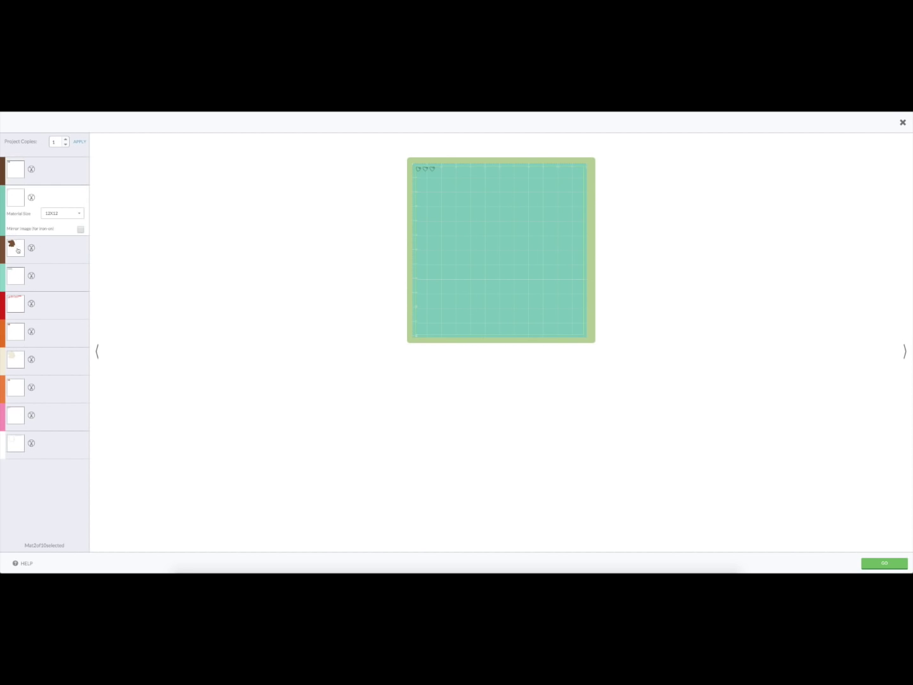
click(17, 251)
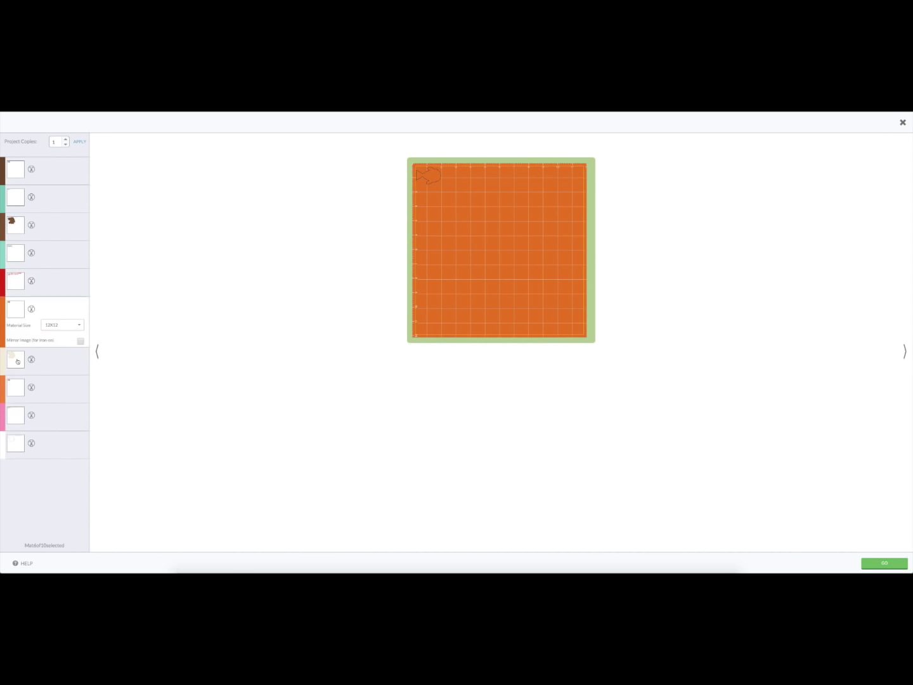
click(18, 359)
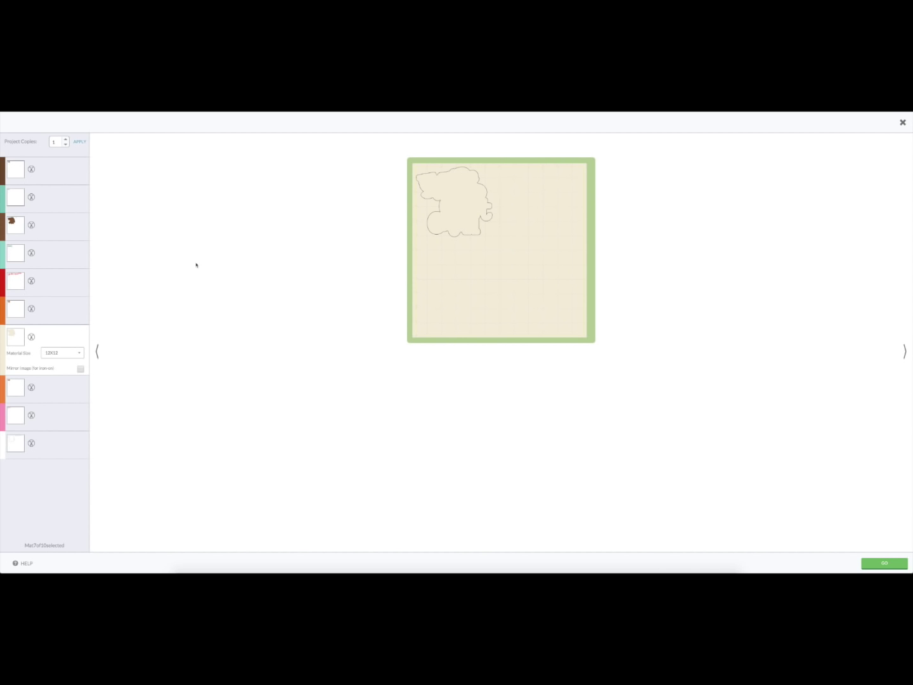
Sync Great to the teal hearts and the orange fish rows, leaving 7 colours, then preview mats.
click(902, 123)
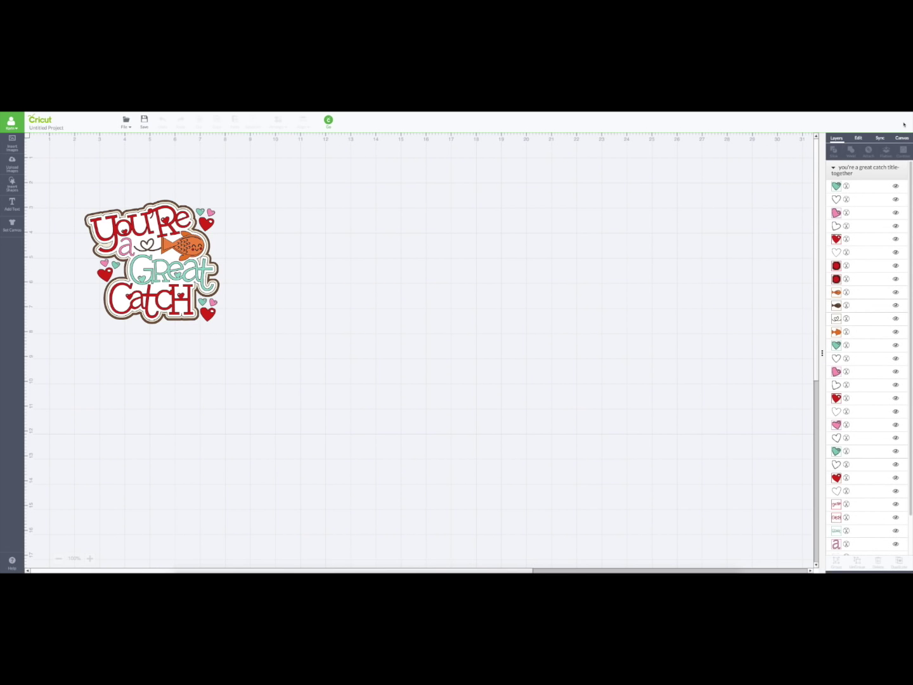
key(ctrl+a)
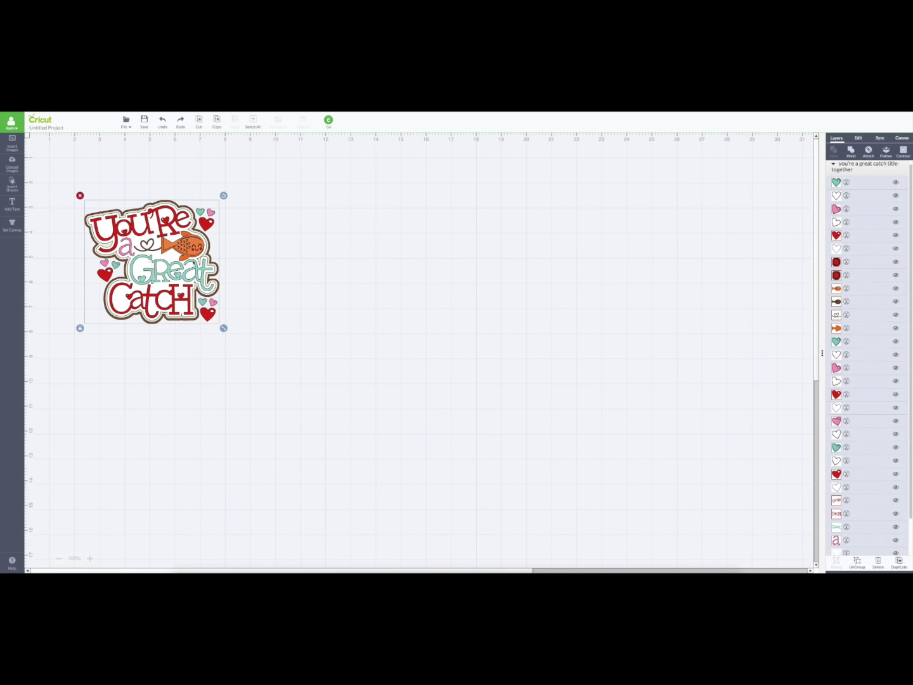
click(879, 138)
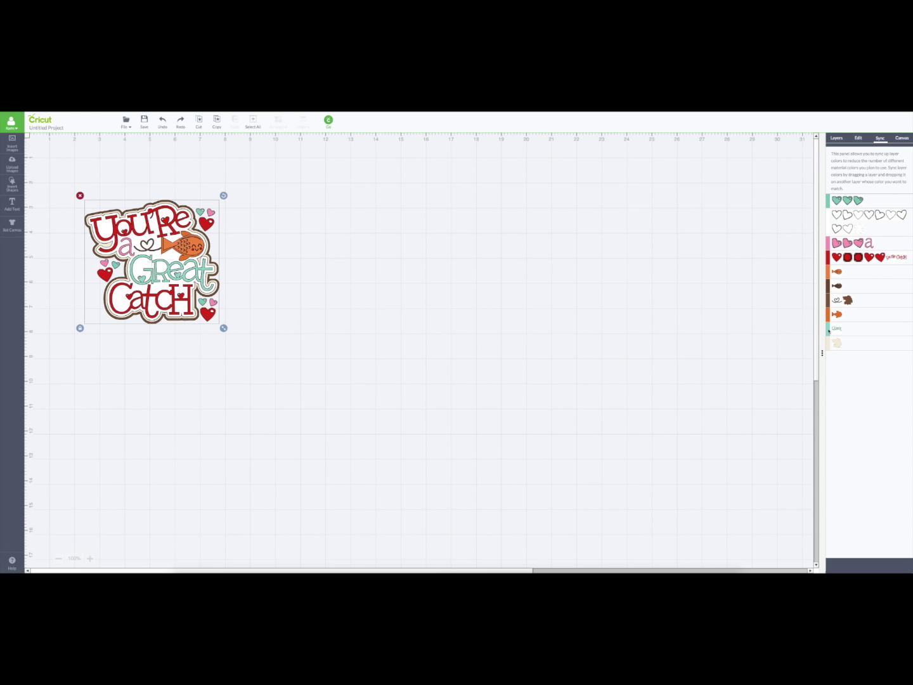
drag(828, 330, 871, 202)
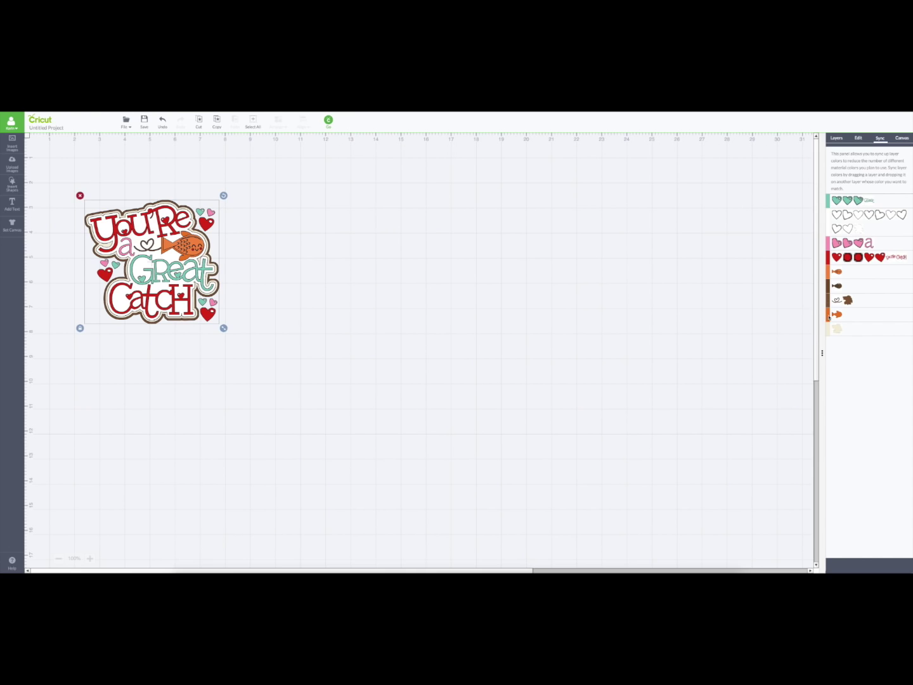
drag(829, 317, 849, 288)
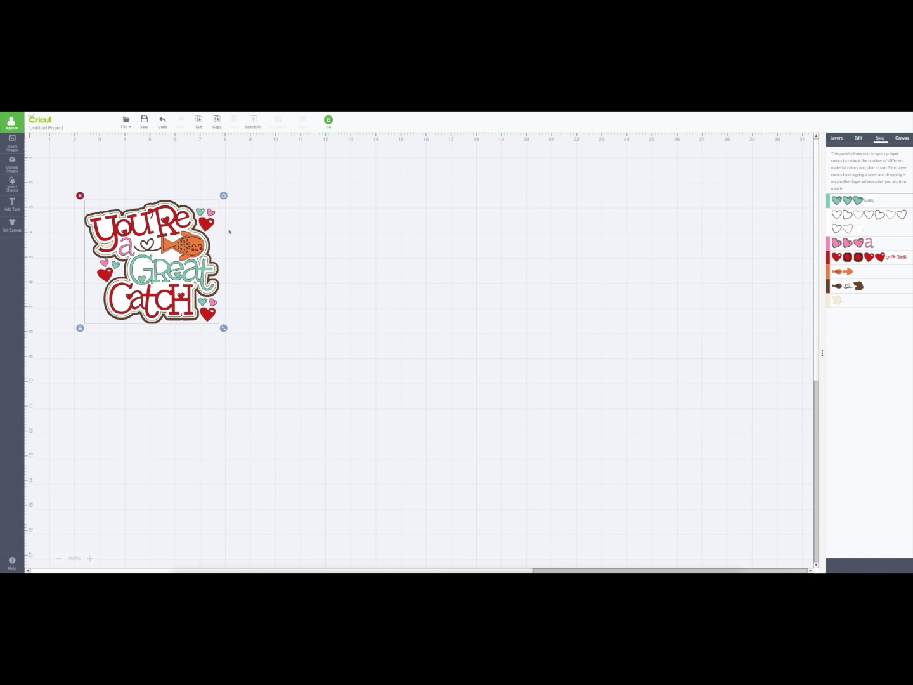
click(328, 120)
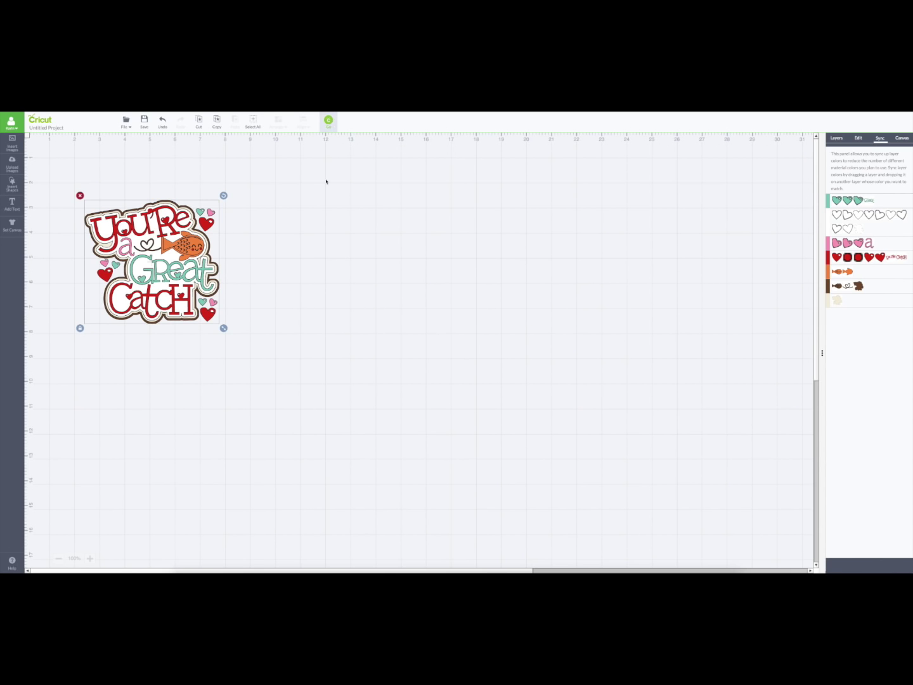